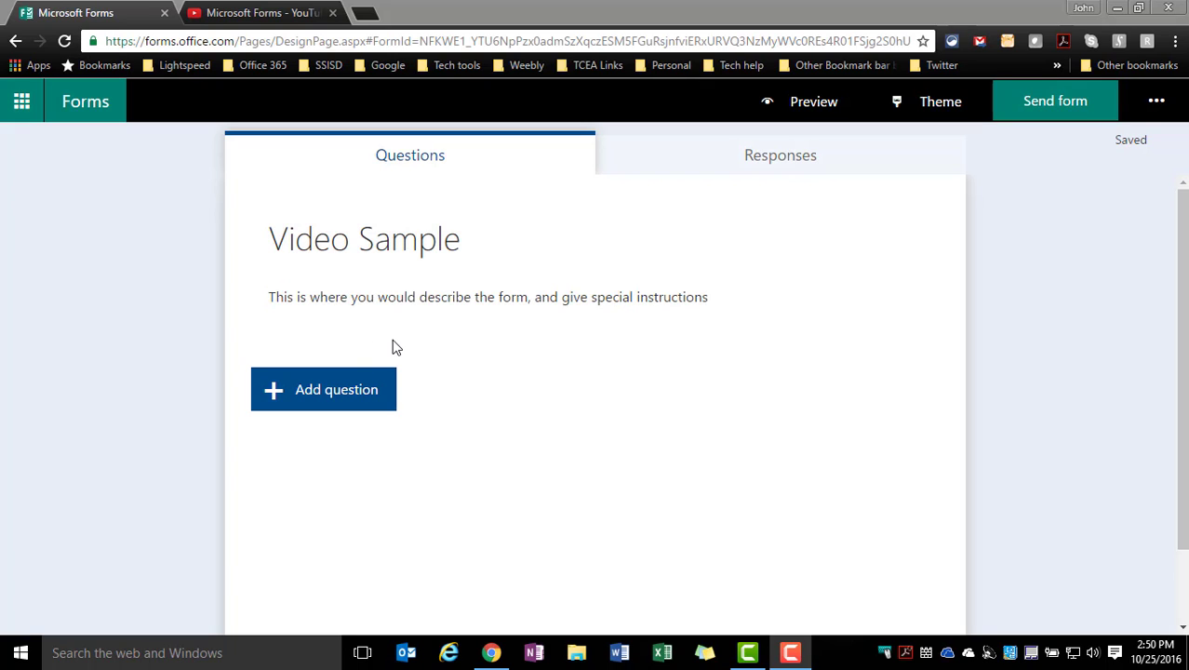
Add a Choice question worded 'What color is the sky on a sunny day?'.
{"action": "left_click", "coordinate": [322, 390]}
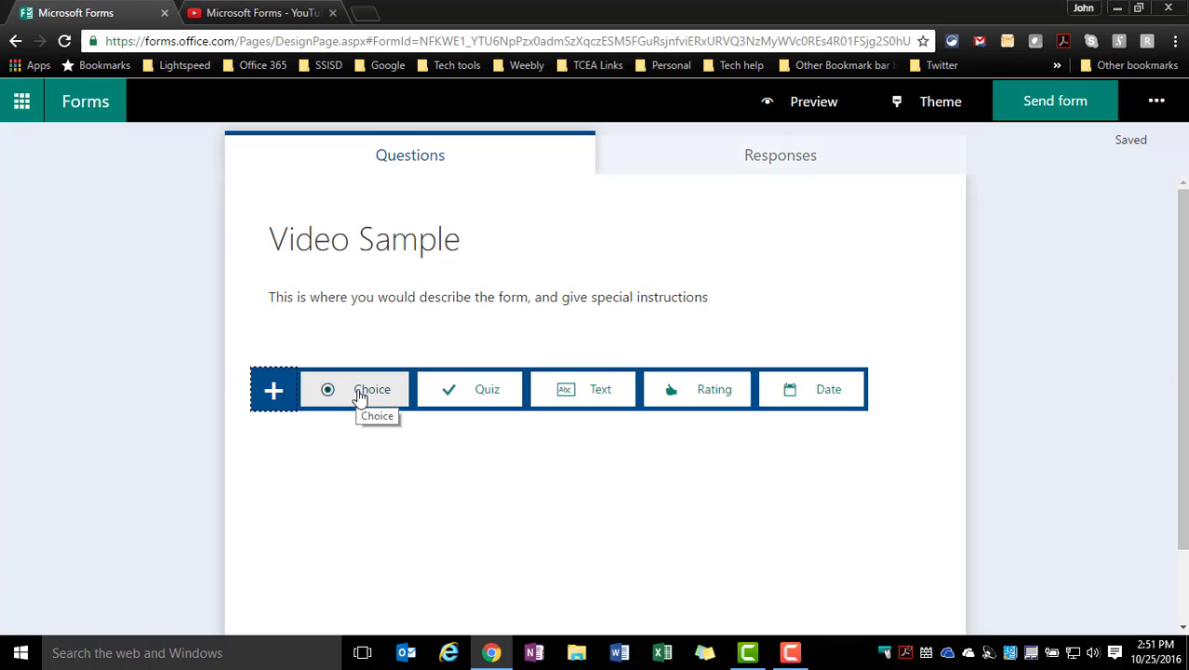
{"action": "left_click", "coordinate": [360, 391]}
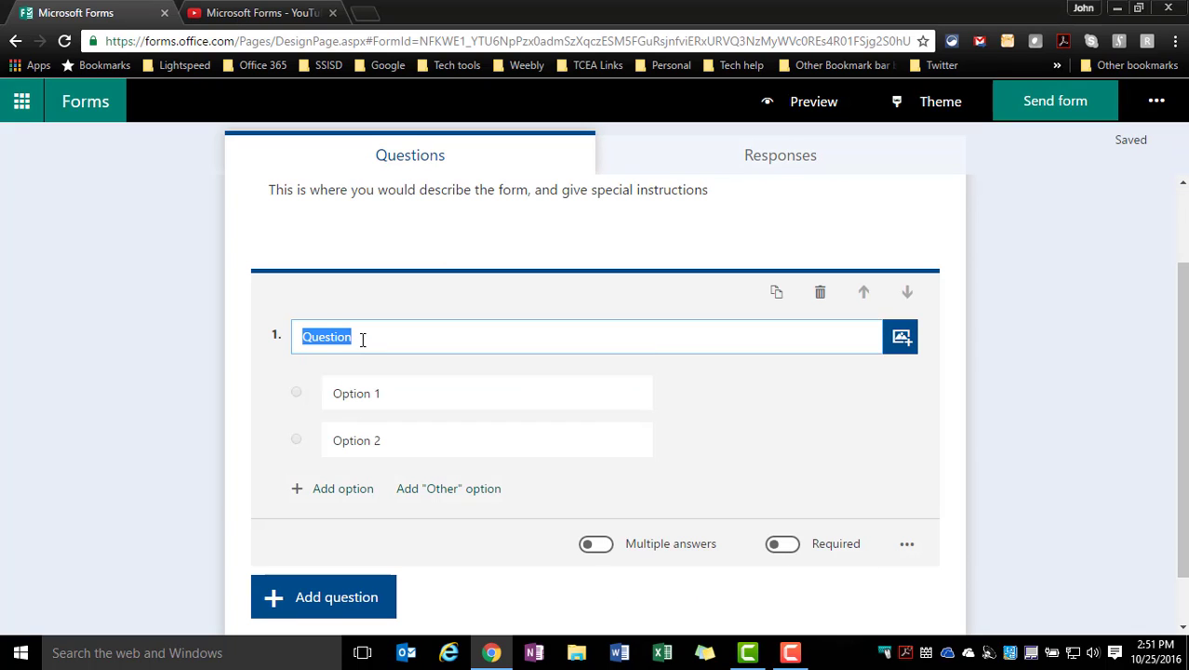
{"action": "type", "text": "What color is the sky on a sunny day?"}
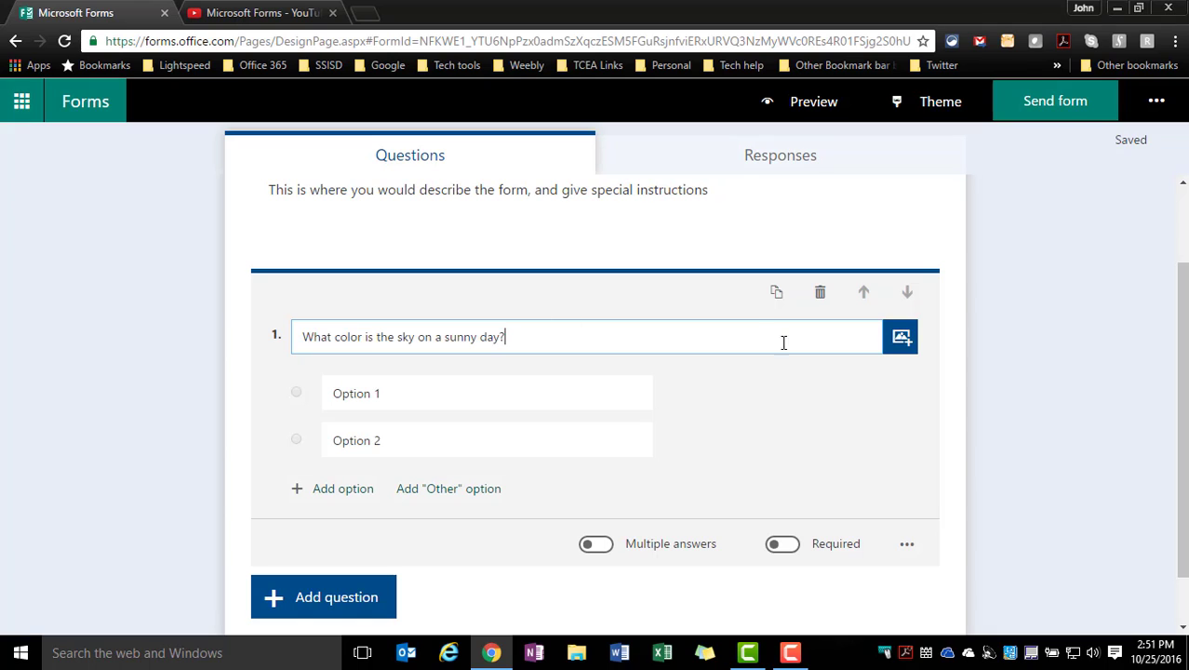
Attach the first Bing image result for 'sunny day' to question 1.
{"action": "left_click", "coordinate": [906, 354]}
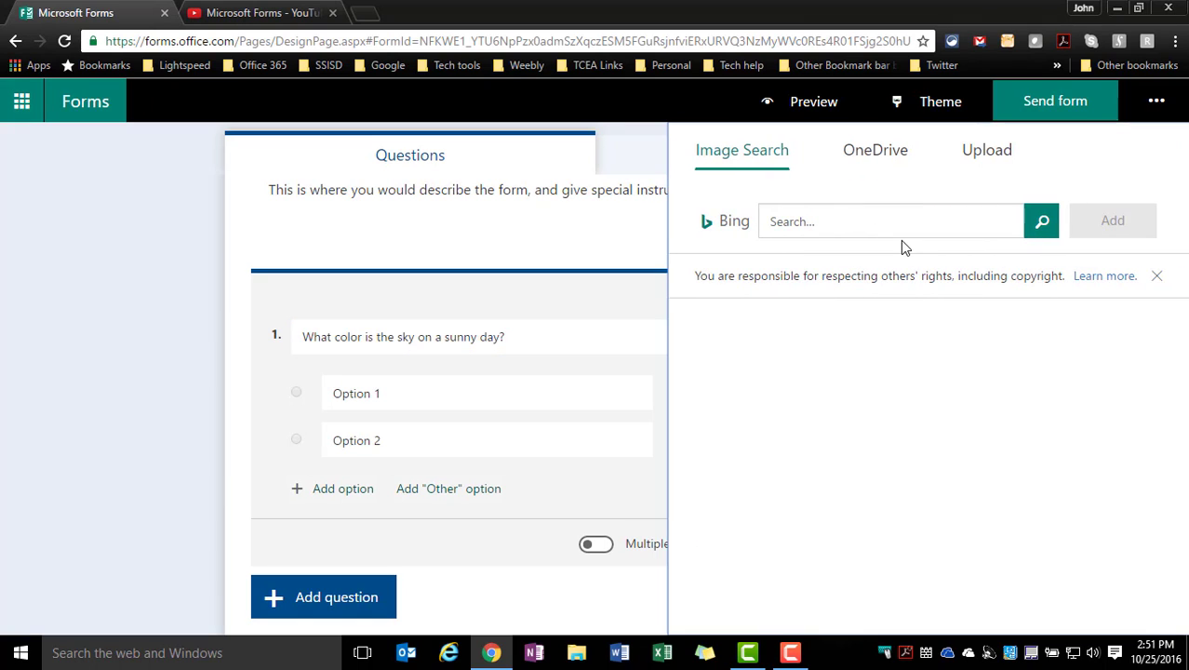
{"action": "left_click", "coordinate": [843, 223]}
{"action": "type", "text": "sunny day"}
{"action": "key", "text": "Return"}
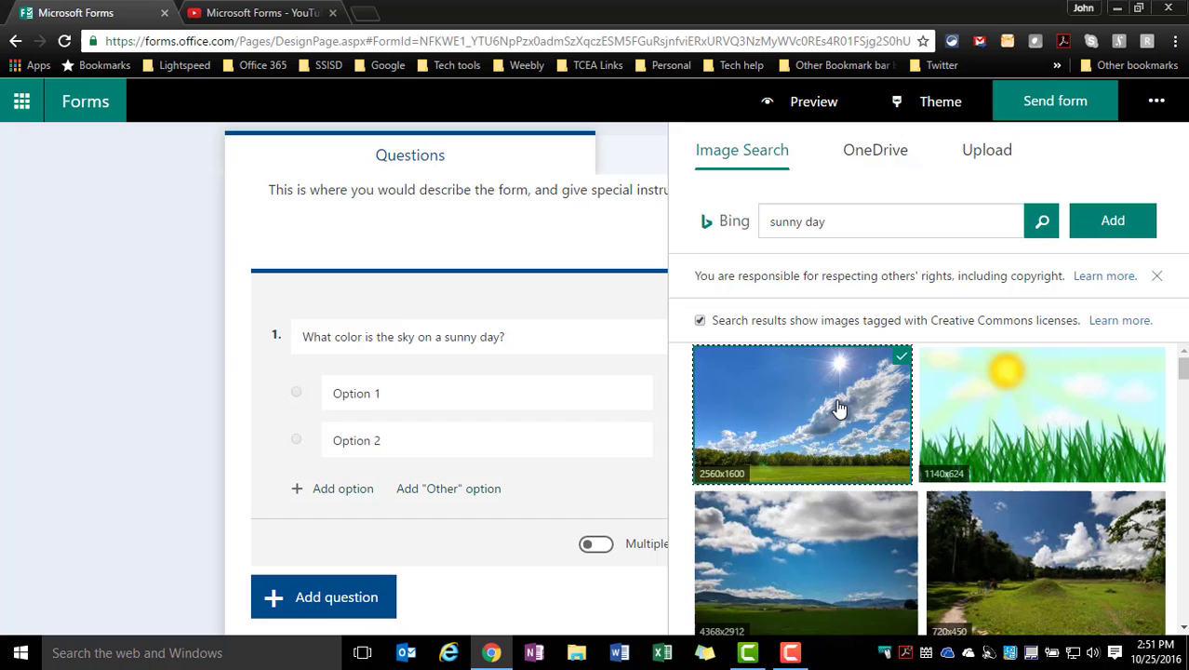
{"action": "left_click", "coordinate": [901, 363]}
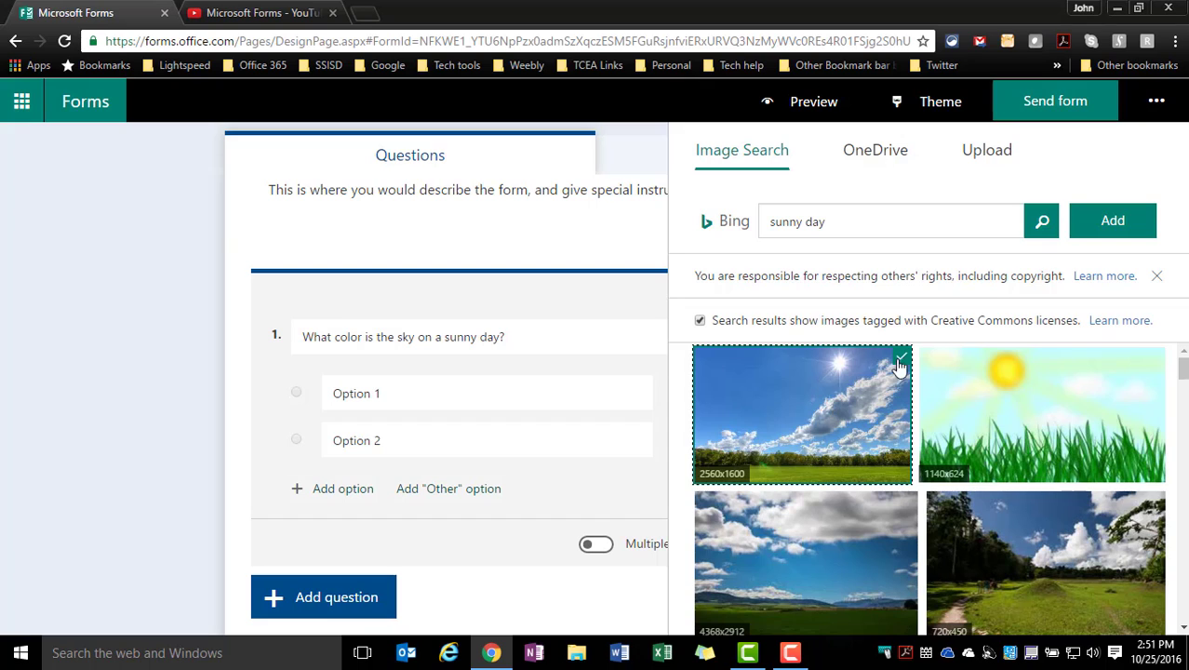
{"action": "left_click", "coordinate": [1083, 225]}
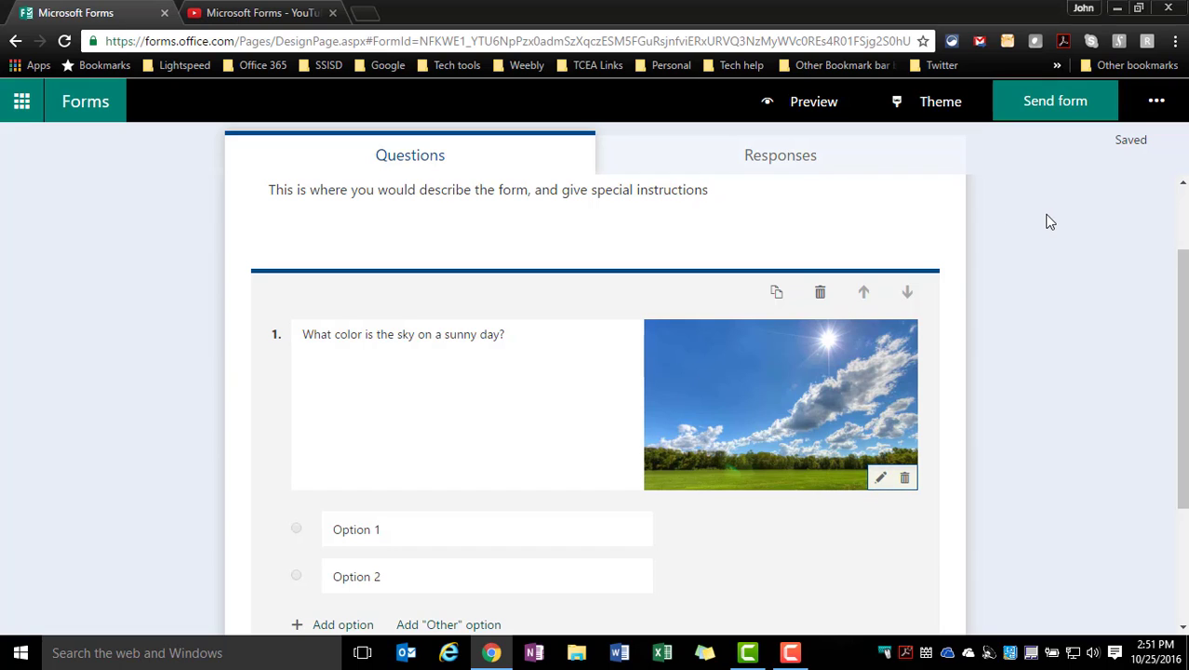
Replace Option 1 and Option 2 with Red and Blue.
{"action": "scroll", "coordinate": [541, 378], "scroll_direction": "down", "scroll_amount": 2}
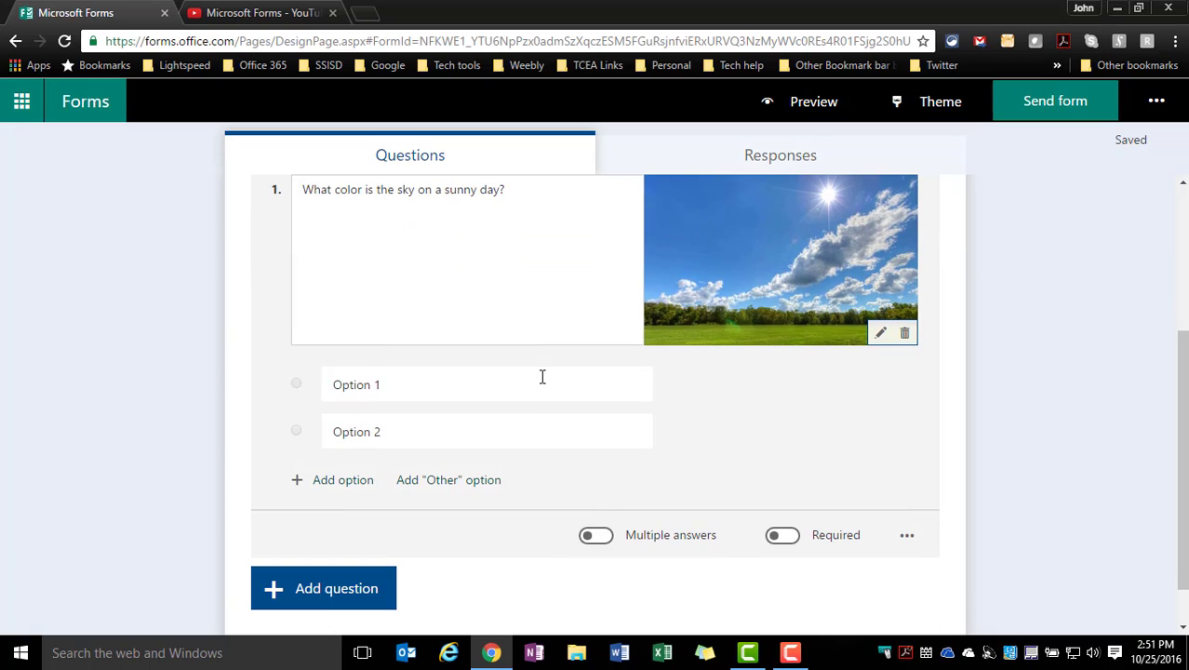
{"action": "left_click", "coordinate": [389, 384]}
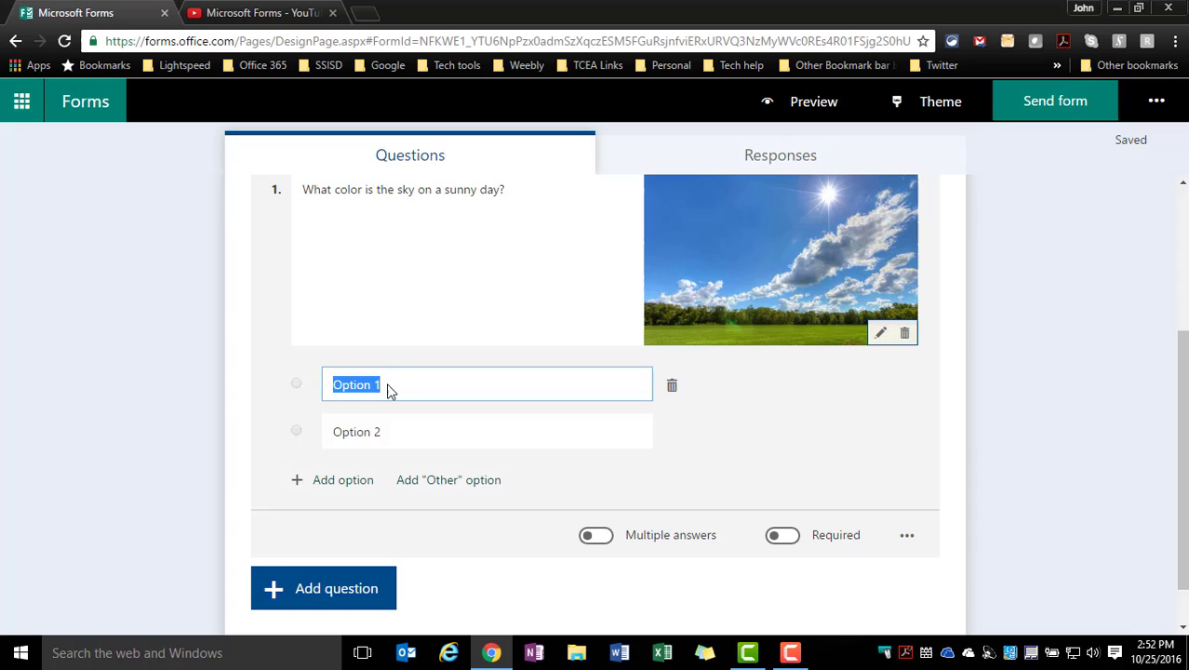
{"action": "type", "text": "Red"}
{"action": "key", "text": "Tab"}
{"action": "type", "text": "Blue"}
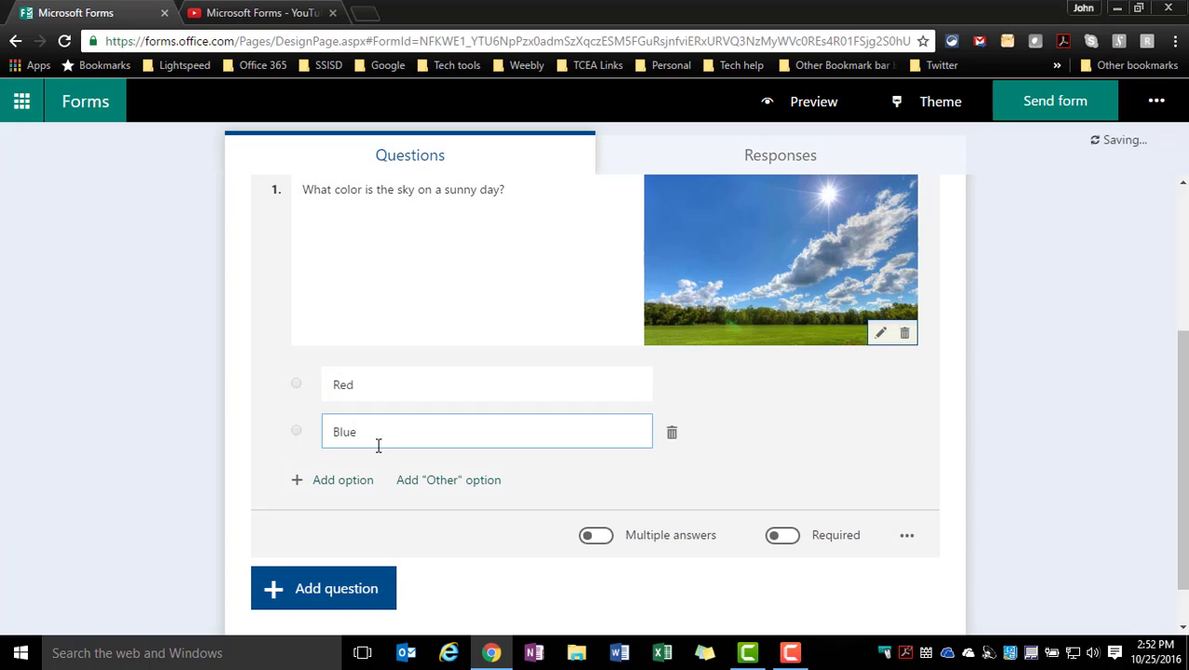
Add Green and Purple answer choices plus an Other option.
{"action": "left_click", "coordinate": [344, 481]}
{"action": "type", "text": "Green"}
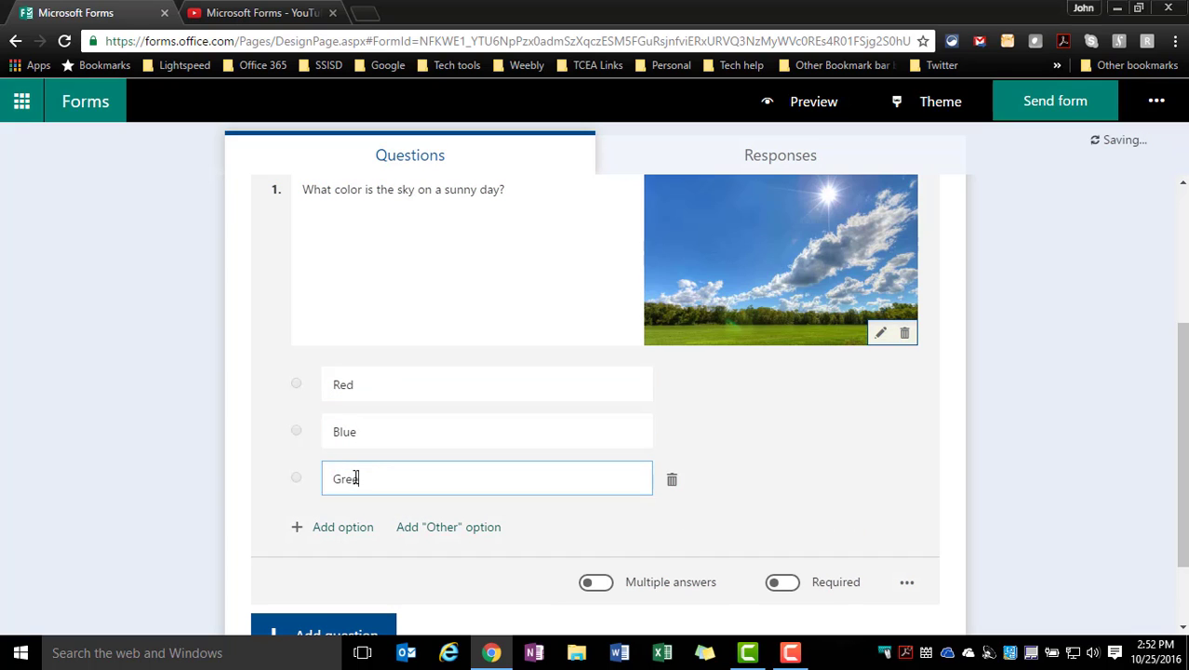
{"action": "left_click", "coordinate": [340, 528]}
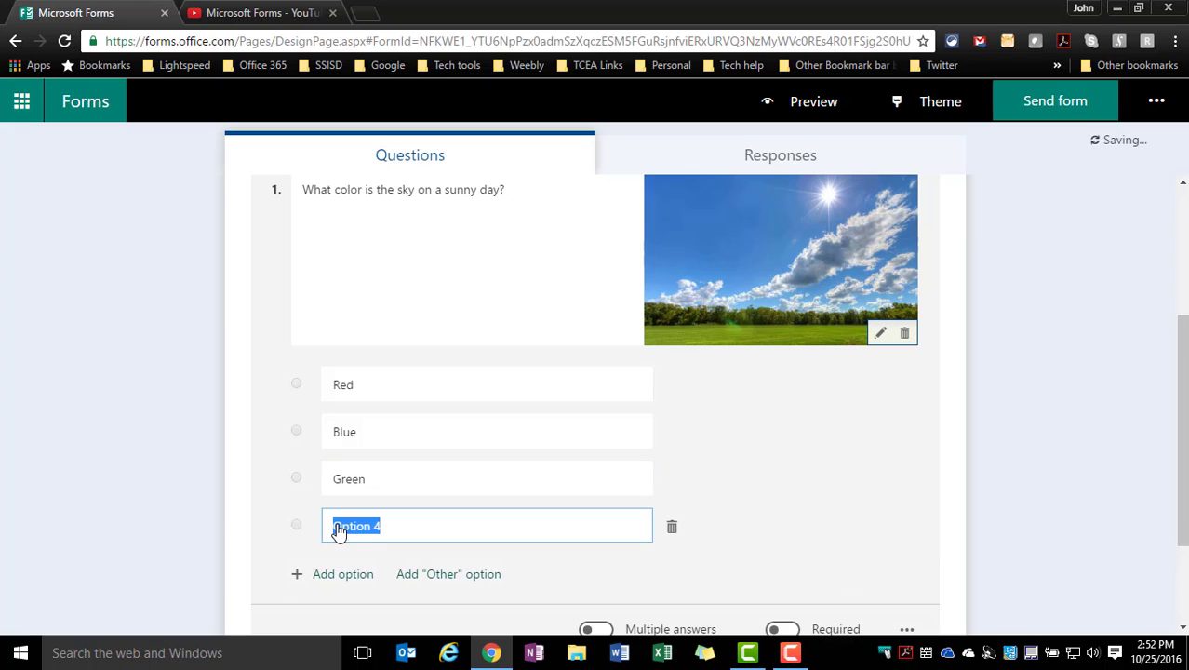
{"action": "type", "text": "Purple"}
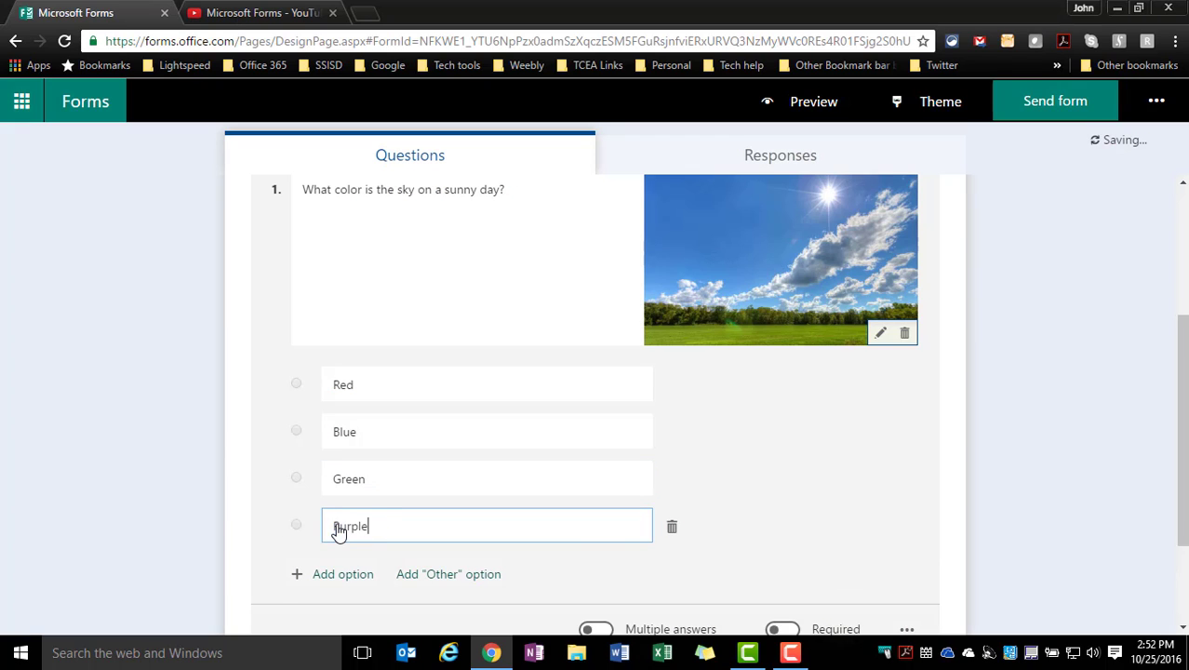
{"action": "scroll", "coordinate": [340, 526], "scroll_direction": "down", "scroll_amount": 2}
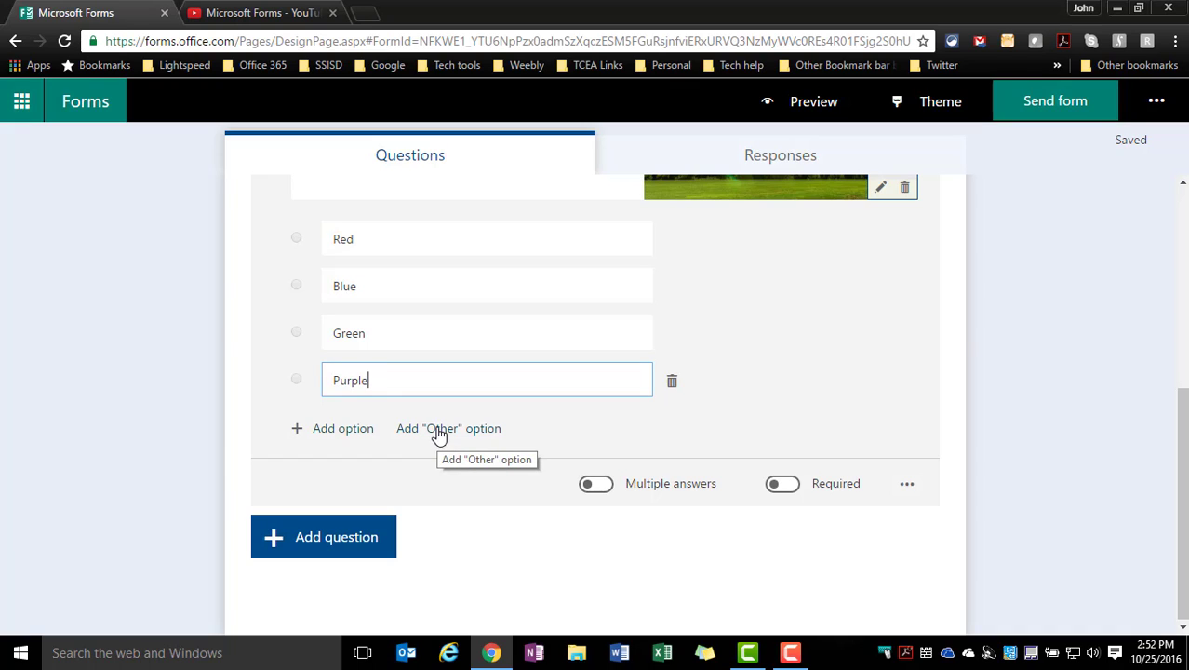
{"action": "left_click", "coordinate": [434, 431]}
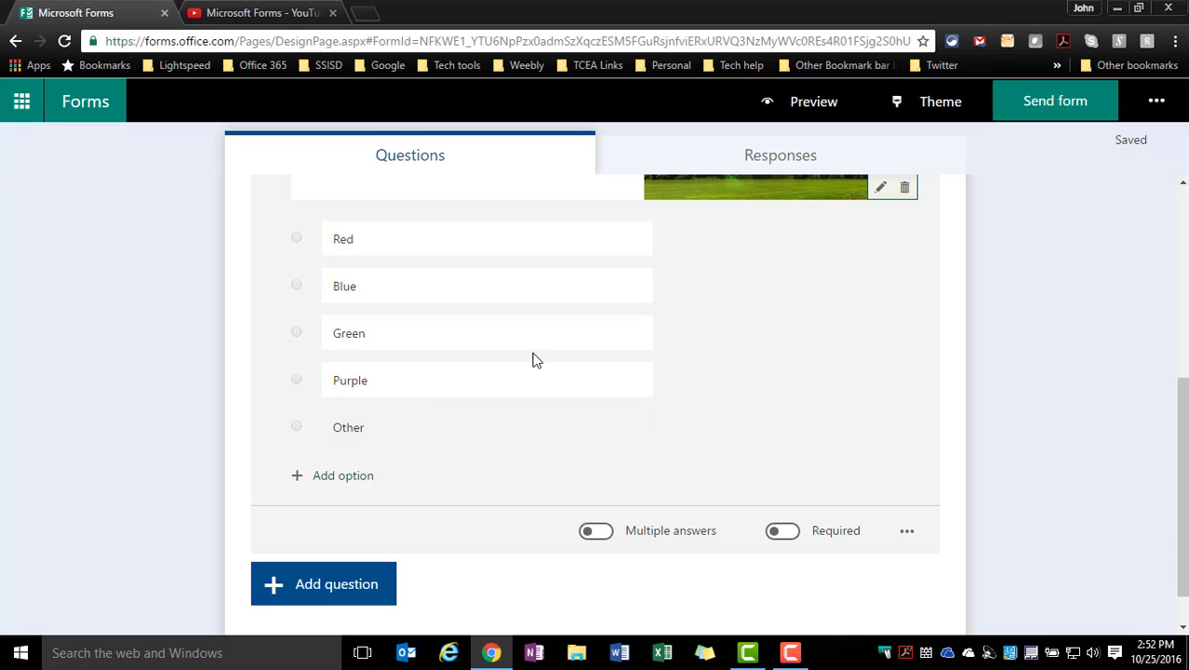
In Preview, submit a test response with 'black' typed as the Other answer.
{"action": "left_click", "coordinate": [801, 108]}
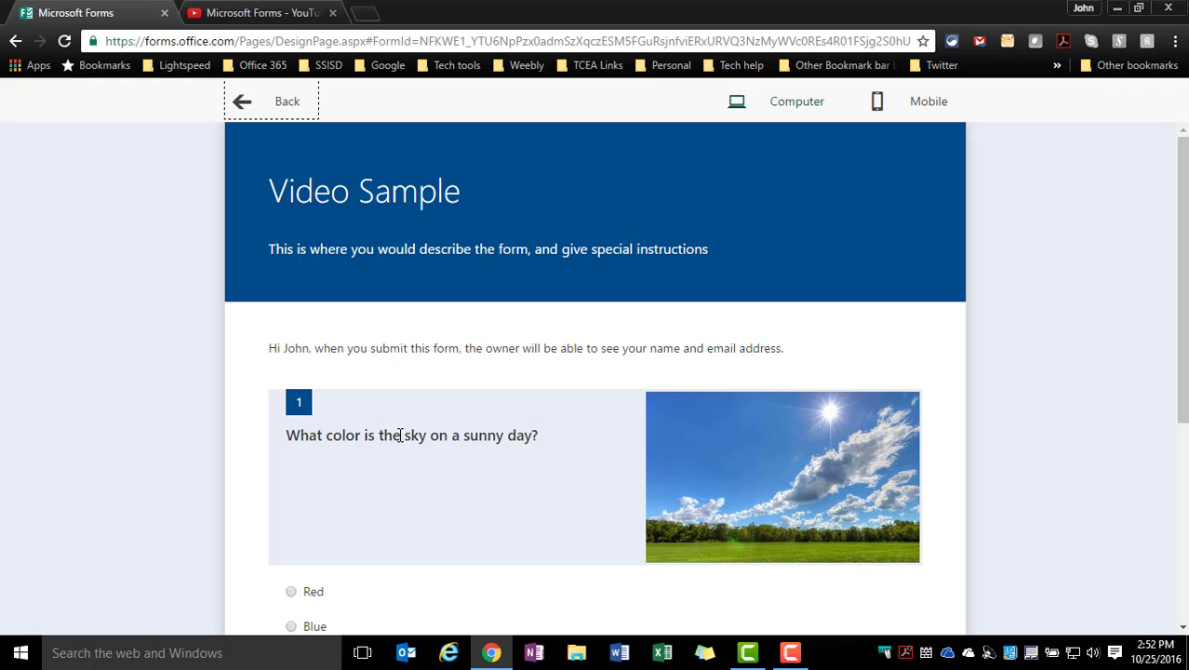
{"action": "scroll", "coordinate": [577, 428], "scroll_direction": "down", "scroll_amount": 2}
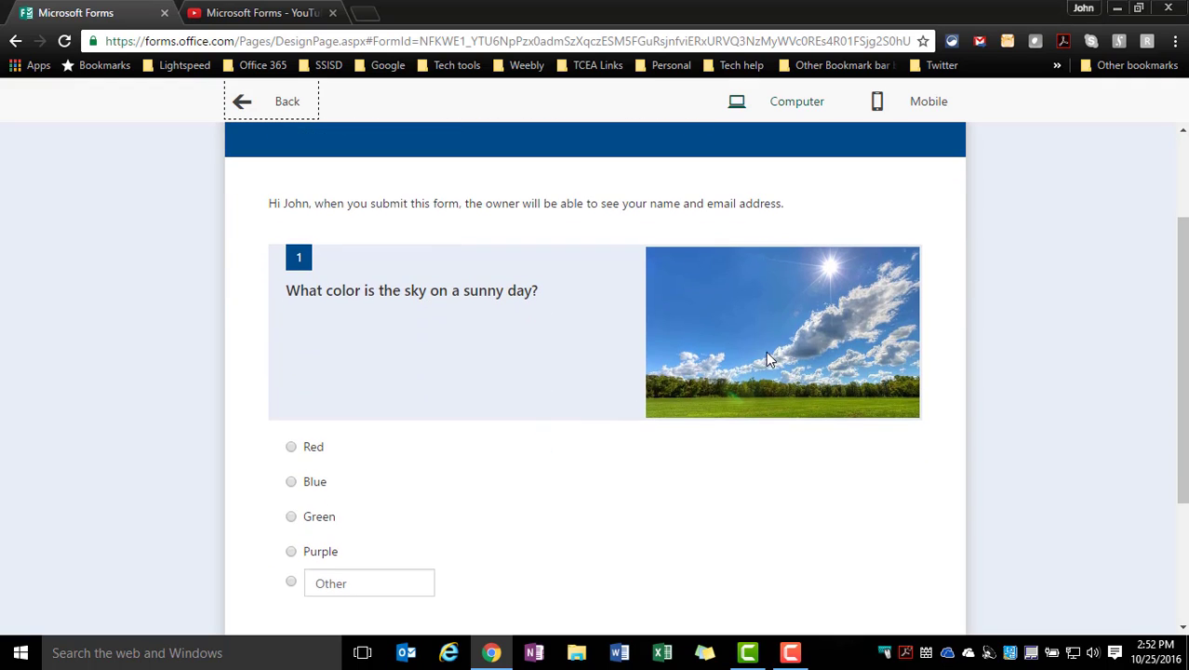
{"action": "scroll", "coordinate": [510, 435], "scroll_direction": "down", "scroll_amount": 2}
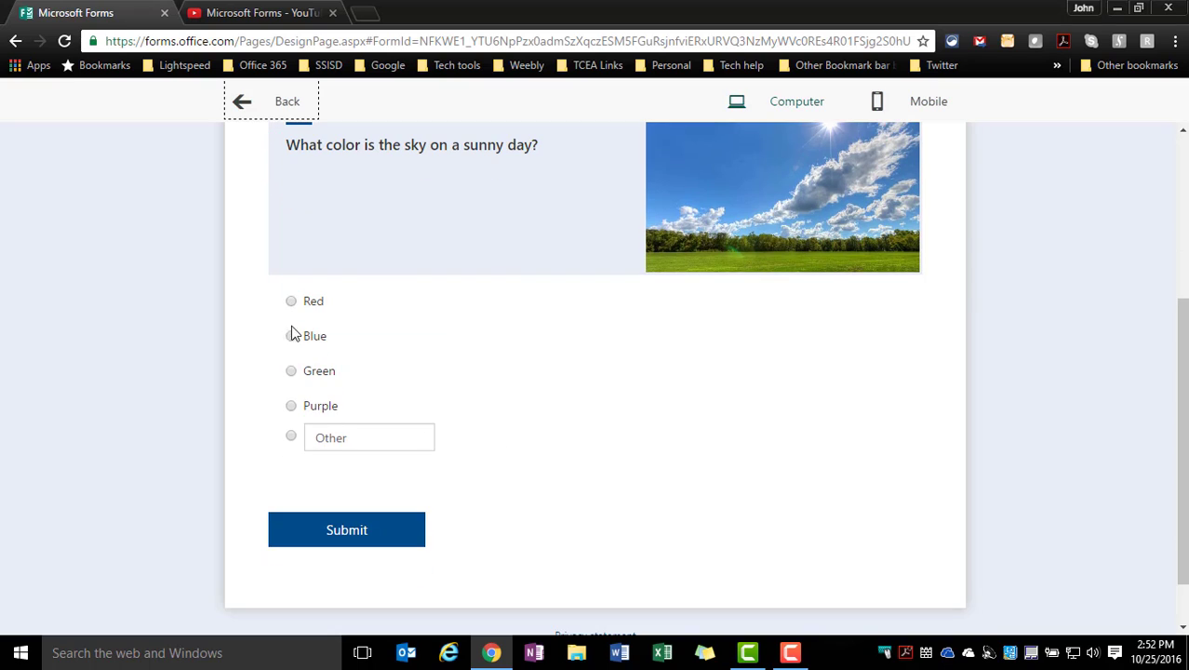
{"action": "left_click", "coordinate": [326, 438]}
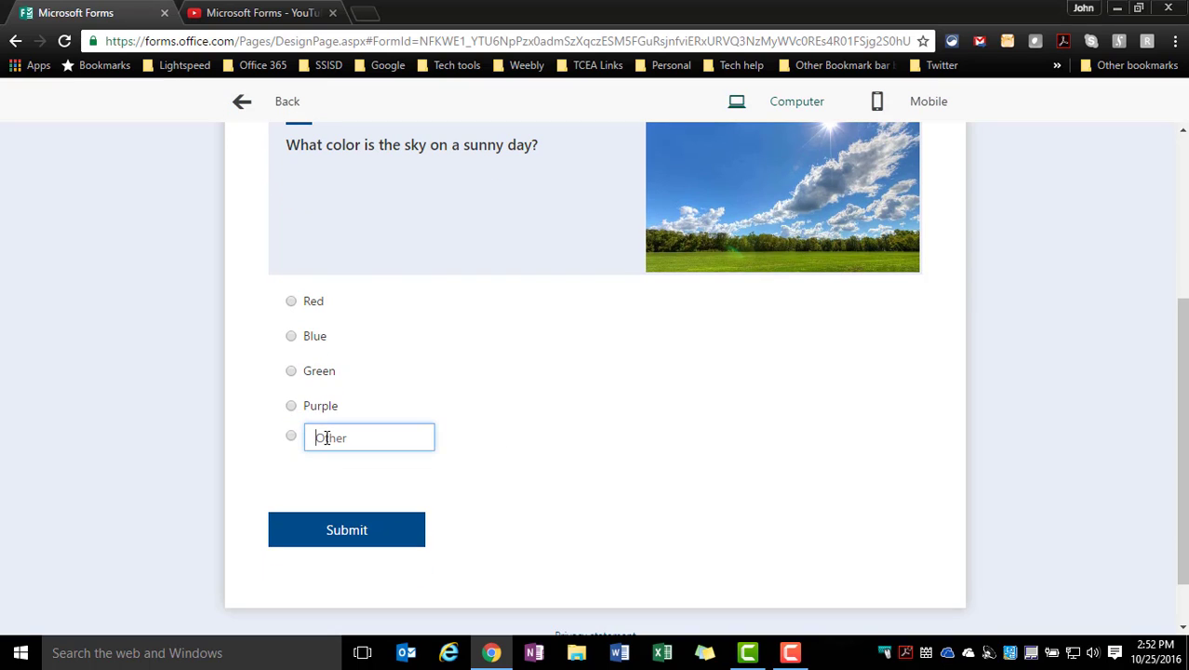
{"action": "type", "text": "black"}
{"action": "key", "text": "BackSpace"}
{"action": "type", "text": "ck"}
{"action": "left_click", "coordinate": [351, 532]}
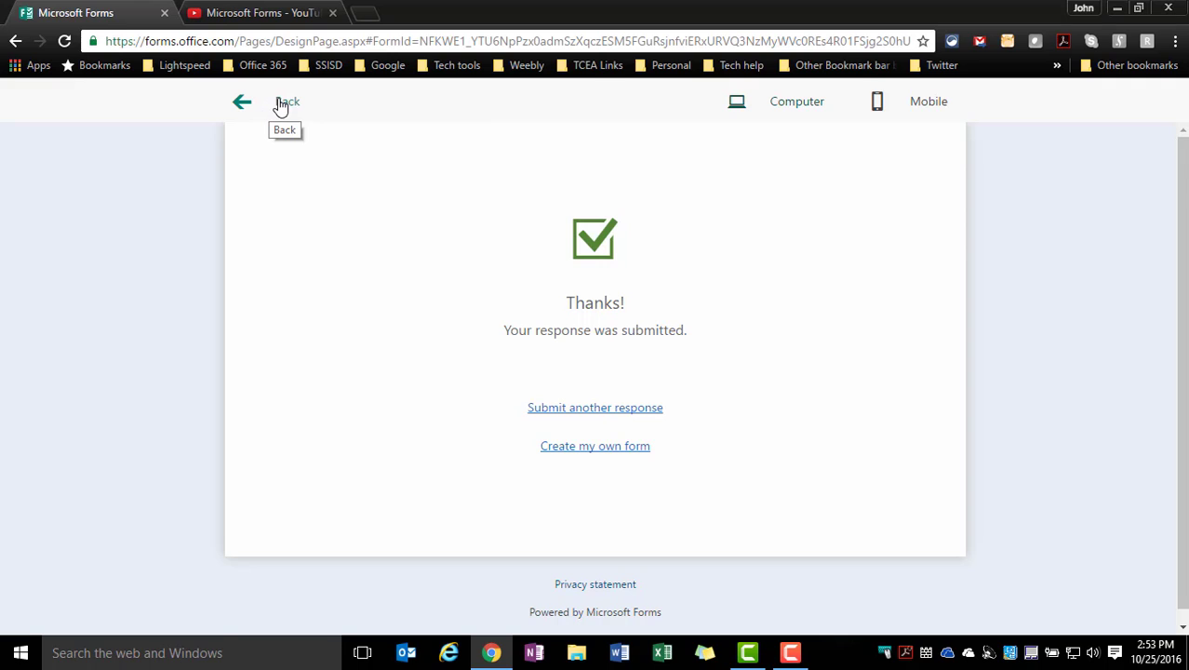
Leave Preview and review the Responses summary pie chart showing black with 1 vote.
{"action": "left_click", "coordinate": [281, 105]}
{"action": "left_click", "coordinate": [766, 160]}
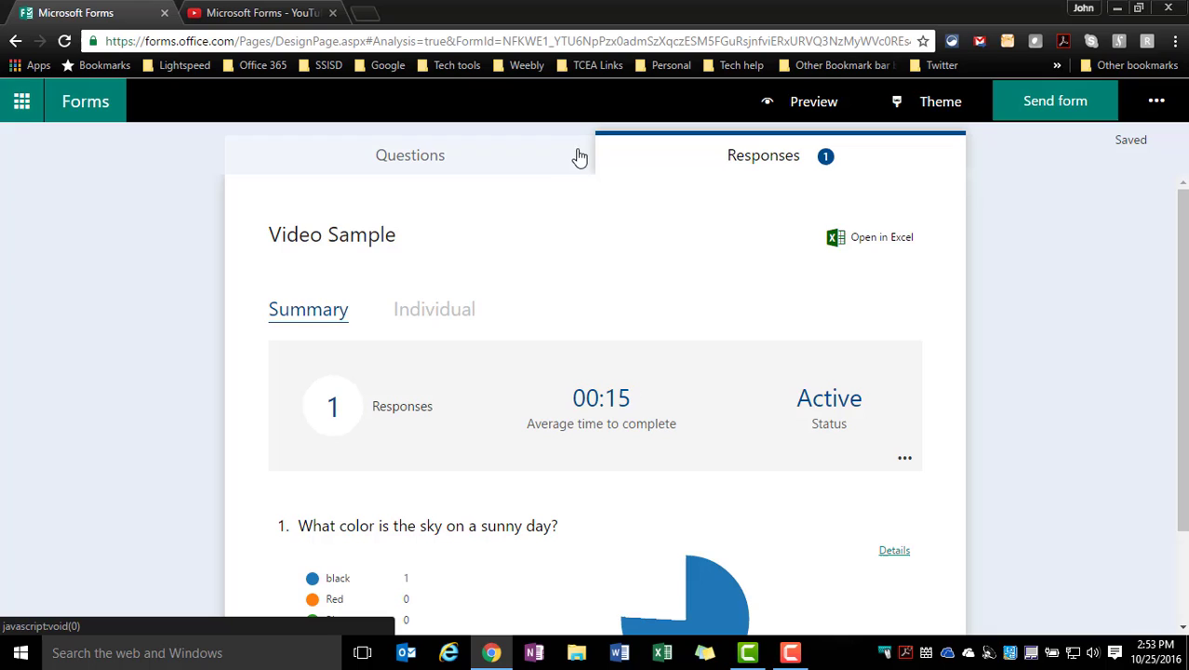
{"action": "scroll", "coordinate": [626, 366], "scroll_direction": "down", "scroll_amount": 2}
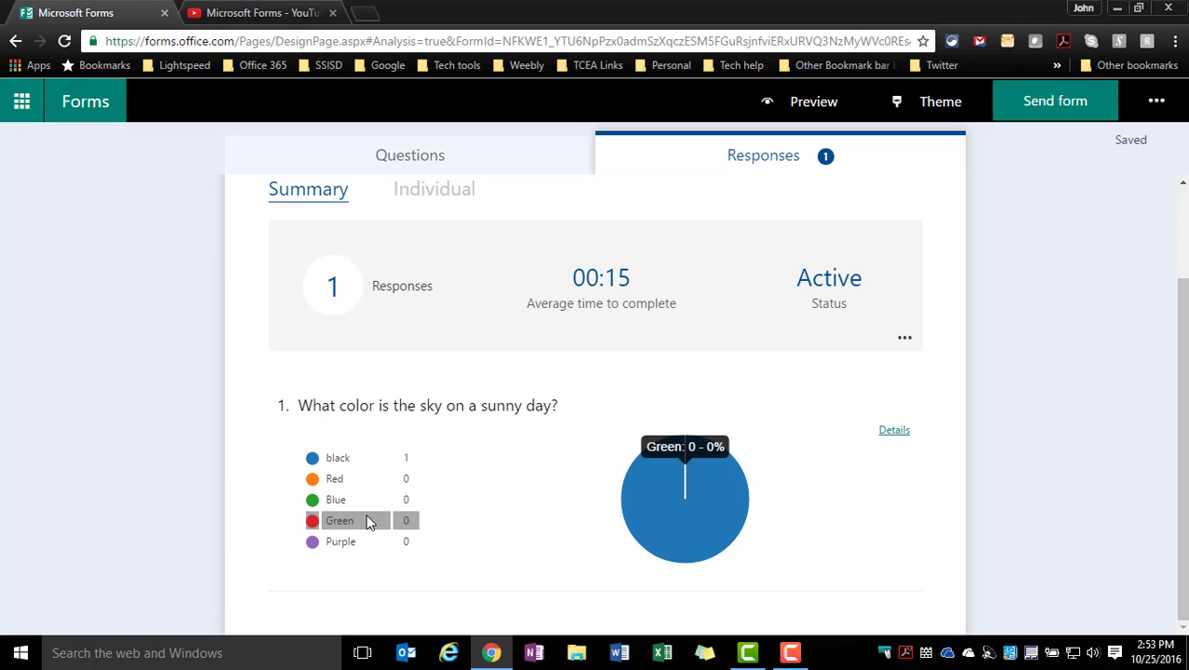
Turn on Multiple answers for the sky question.
{"action": "left_click", "coordinate": [395, 160]}
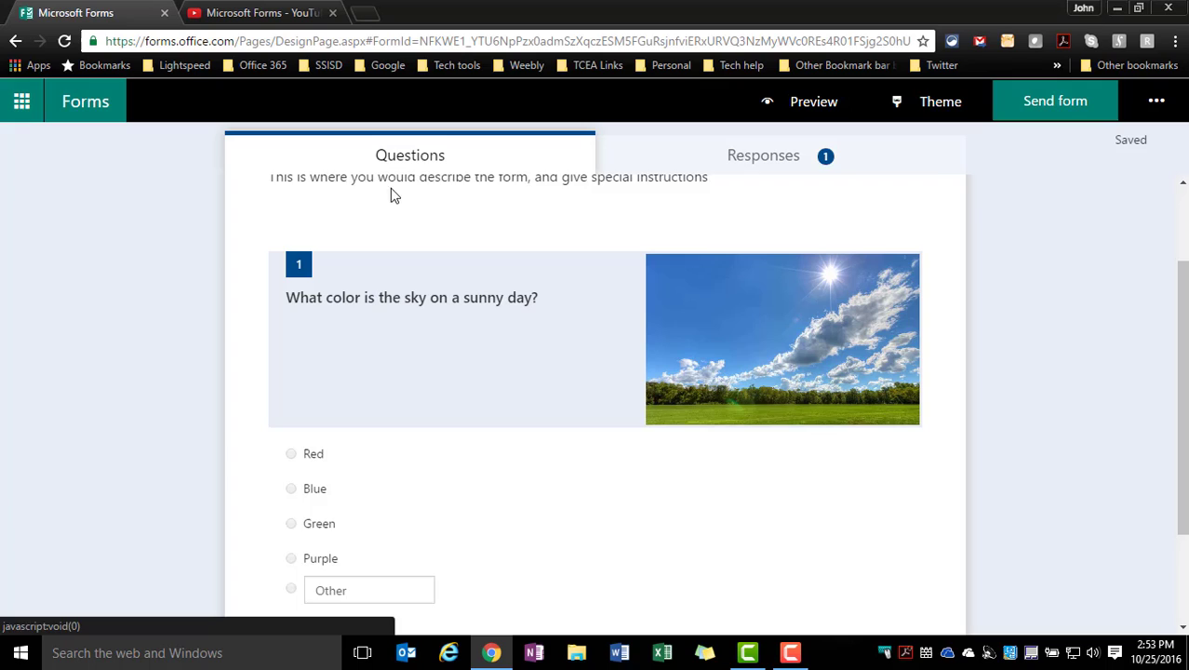
{"action": "left_click", "coordinate": [395, 344]}
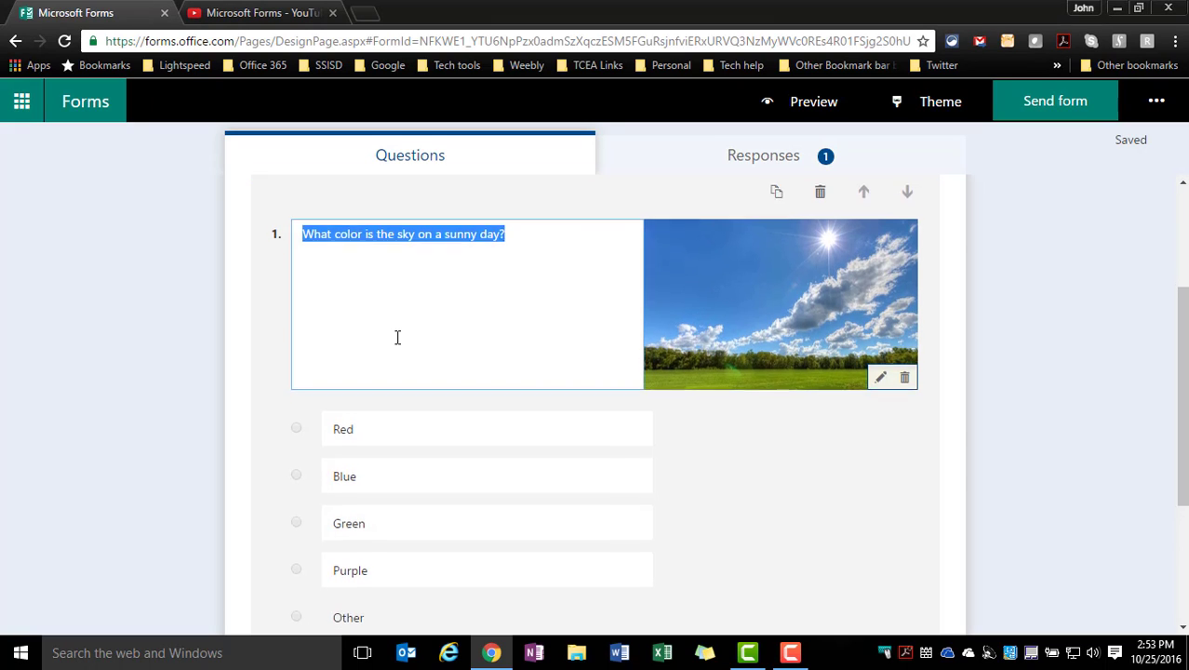
{"action": "scroll", "coordinate": [397, 336], "scroll_direction": "down", "scroll_amount": 2}
{"action": "scroll", "coordinate": [399, 348], "scroll_direction": "down", "scroll_amount": 1}
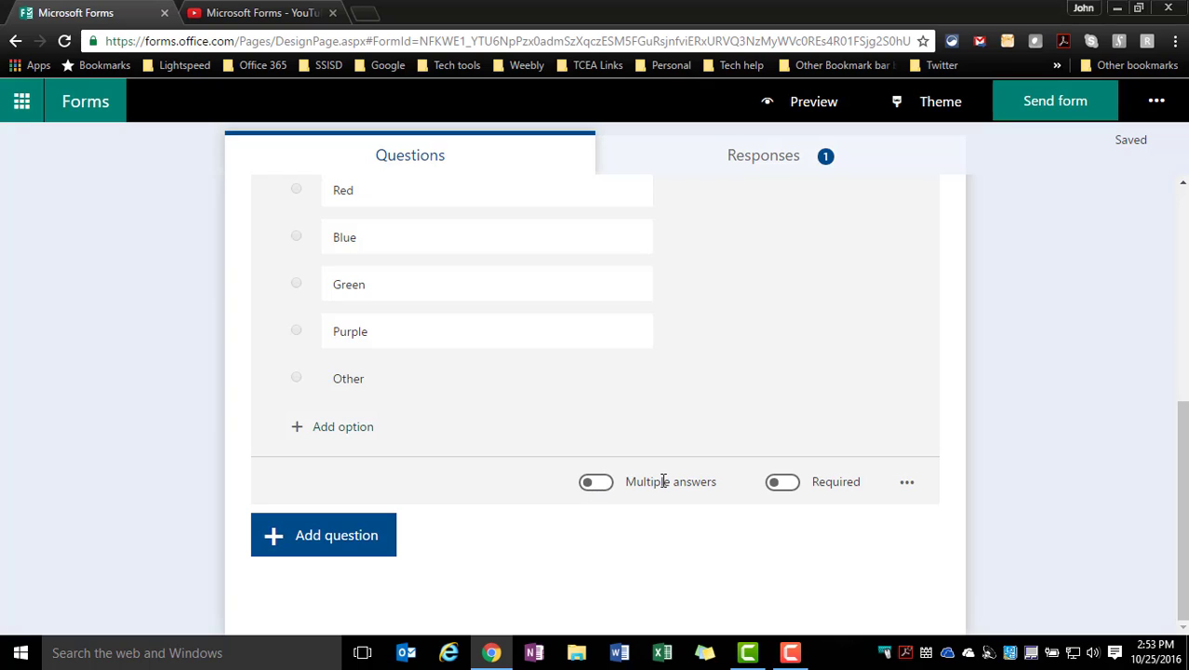
{"action": "left_click", "coordinate": [601, 485]}
Give the sky question the subtitle 'Choose all that apply'.
{"action": "left_click", "coordinate": [907, 484]}
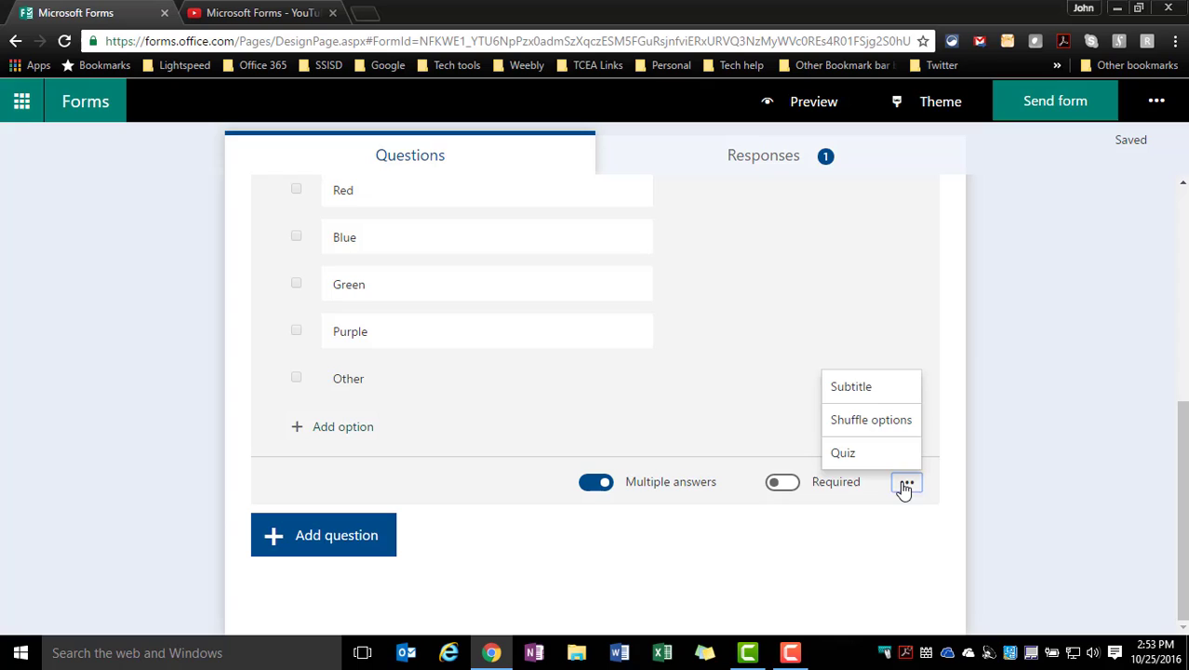
{"action": "left_click", "coordinate": [855, 389]}
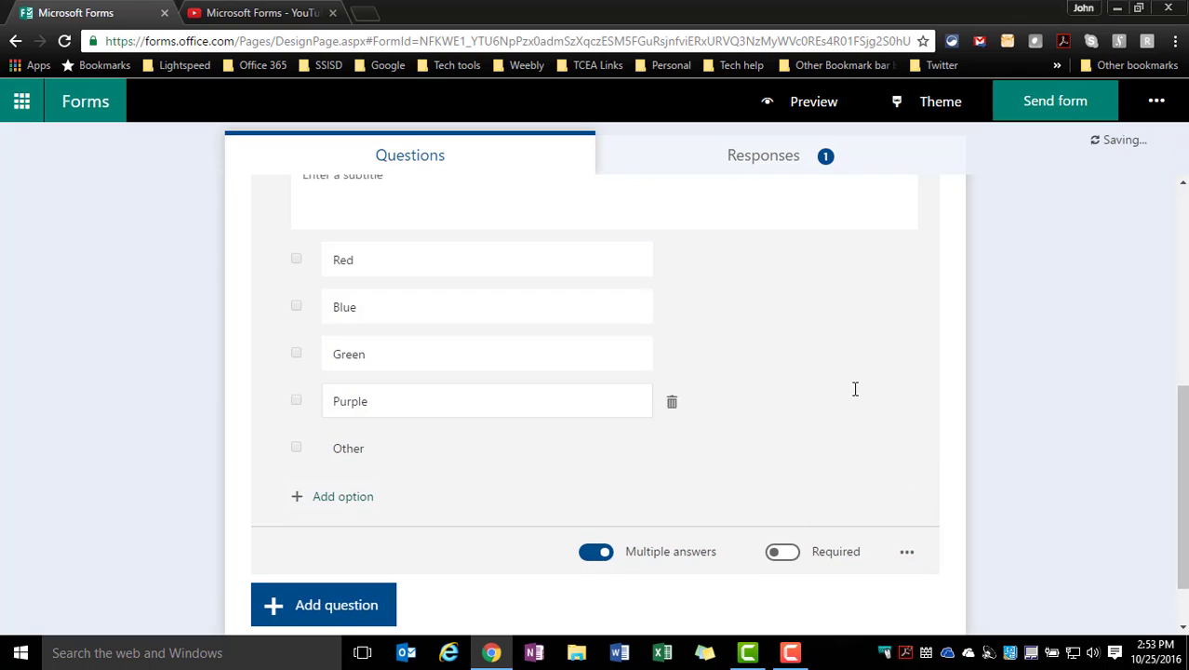
{"action": "scroll", "coordinate": [603, 359], "scroll_direction": "up", "scroll_amount": 2}
{"action": "left_click", "coordinate": [599, 355]}
{"action": "left_click", "coordinate": [373, 327]}
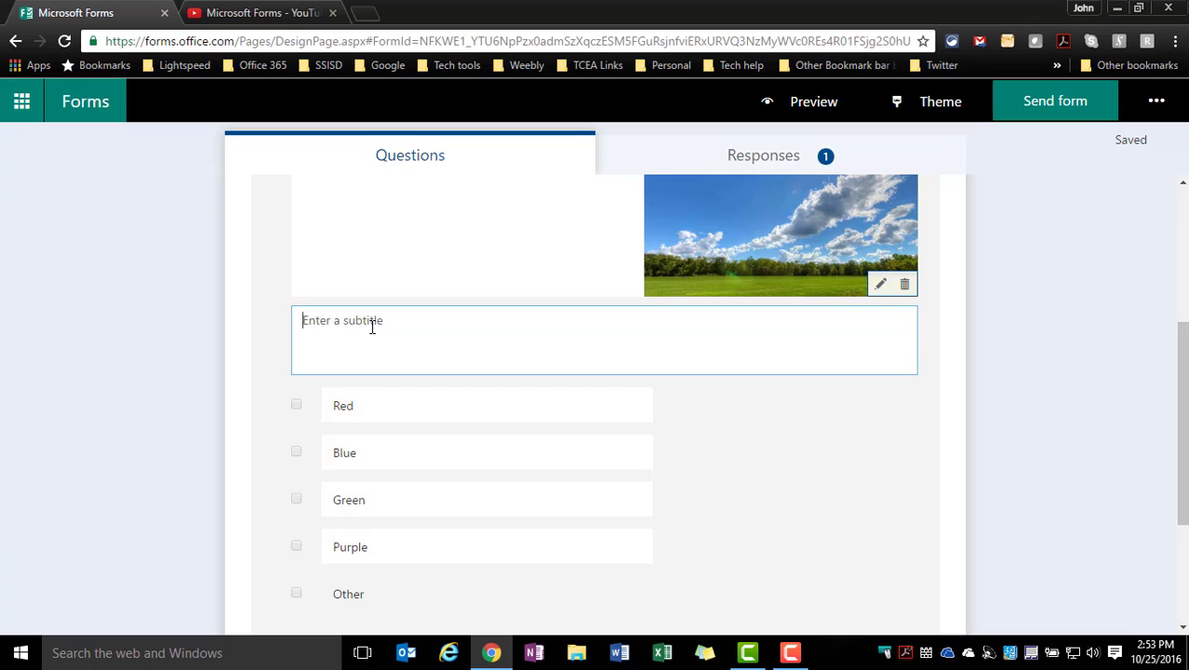
{"action": "type", "text": "Choose all that apply"}
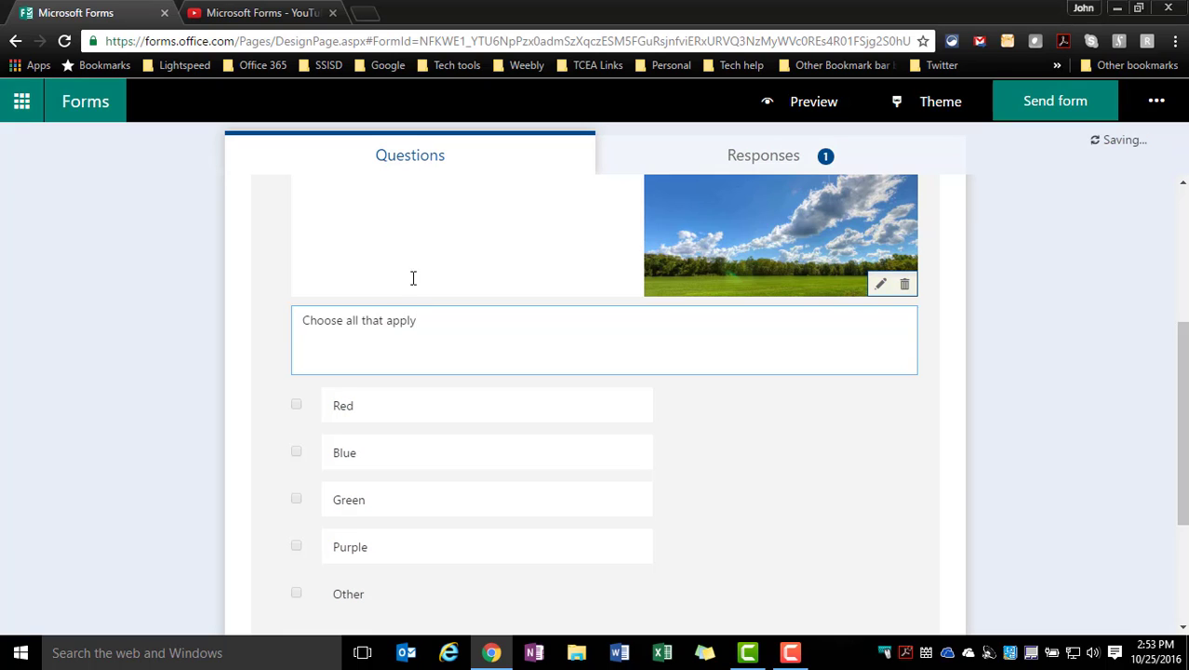
Make the sky question required.
{"action": "scroll", "coordinate": [515, 345], "scroll_direction": "down", "scroll_amount": 2}
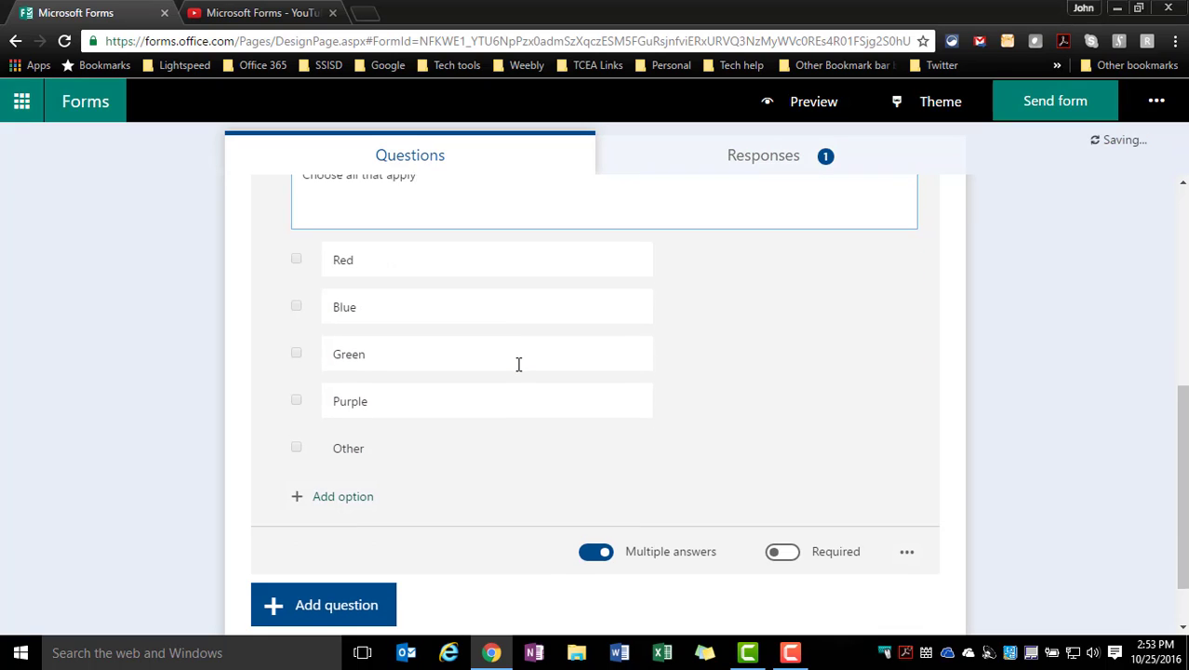
{"action": "left_click", "coordinate": [784, 552]}
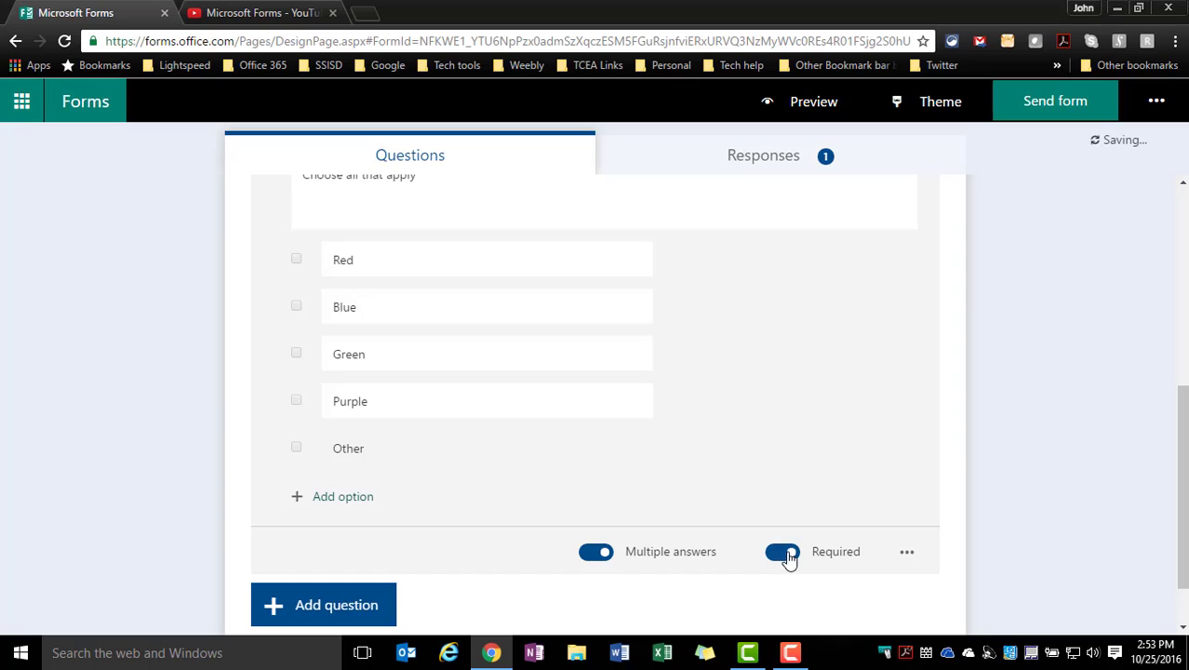
{"action": "left_click", "coordinate": [907, 555]}
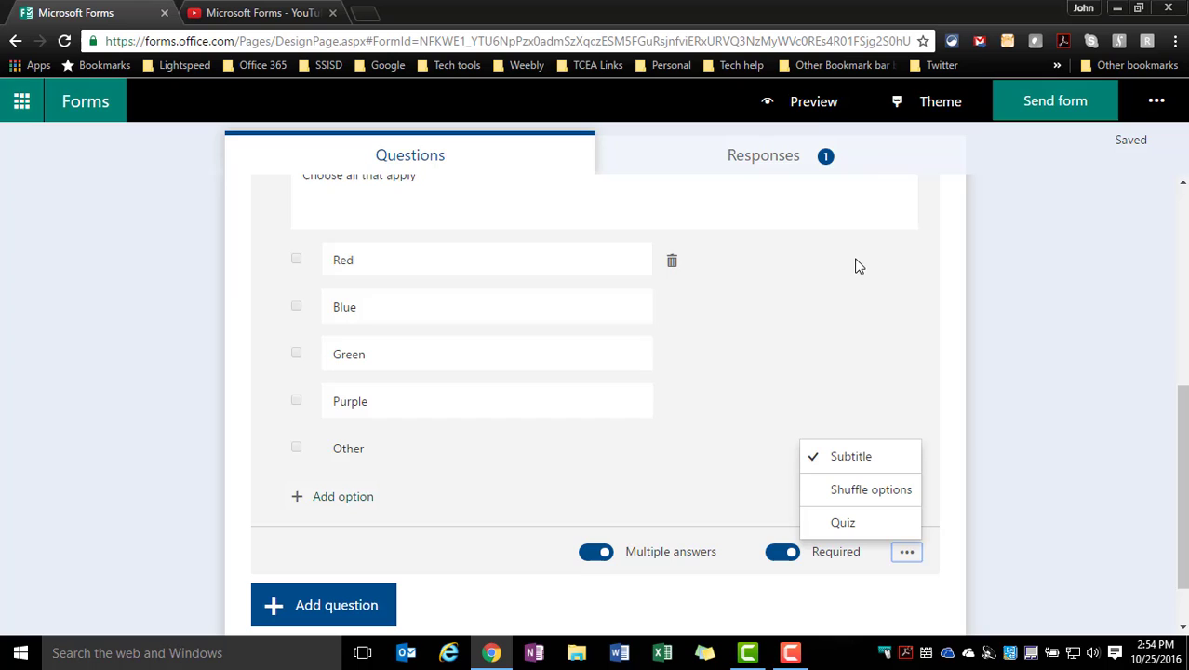
Preview the form and tick both Red and Blue for the sky question.
{"action": "left_click", "coordinate": [807, 105]}
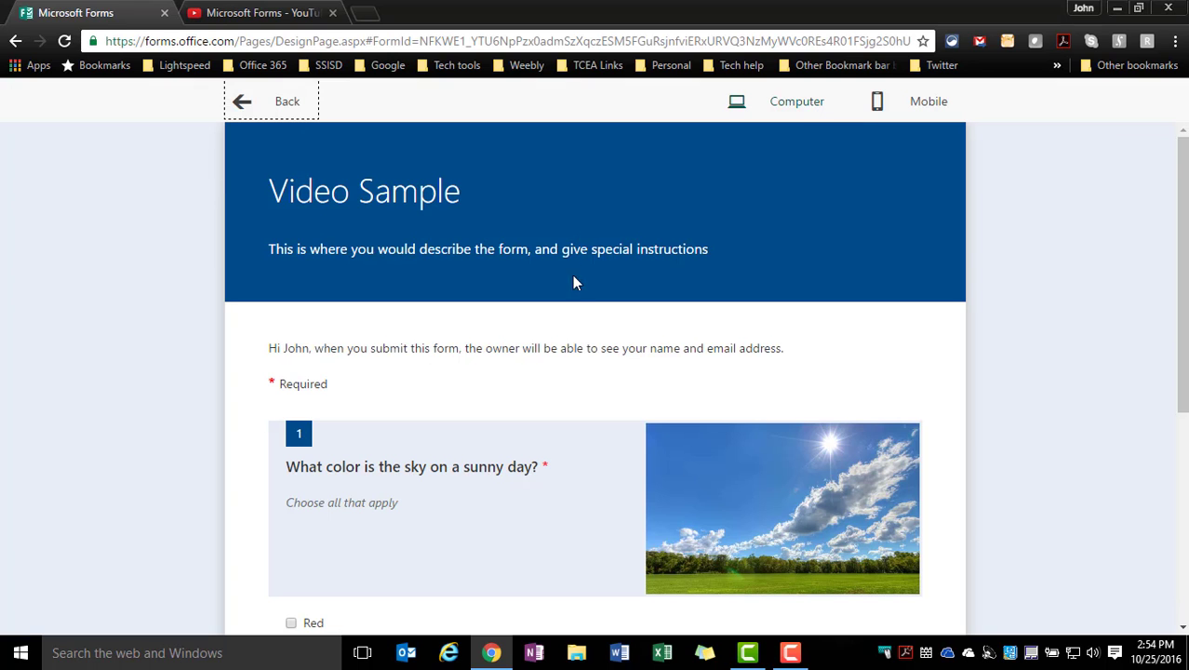
{"action": "scroll", "coordinate": [569, 304], "scroll_direction": "down", "scroll_amount": 3}
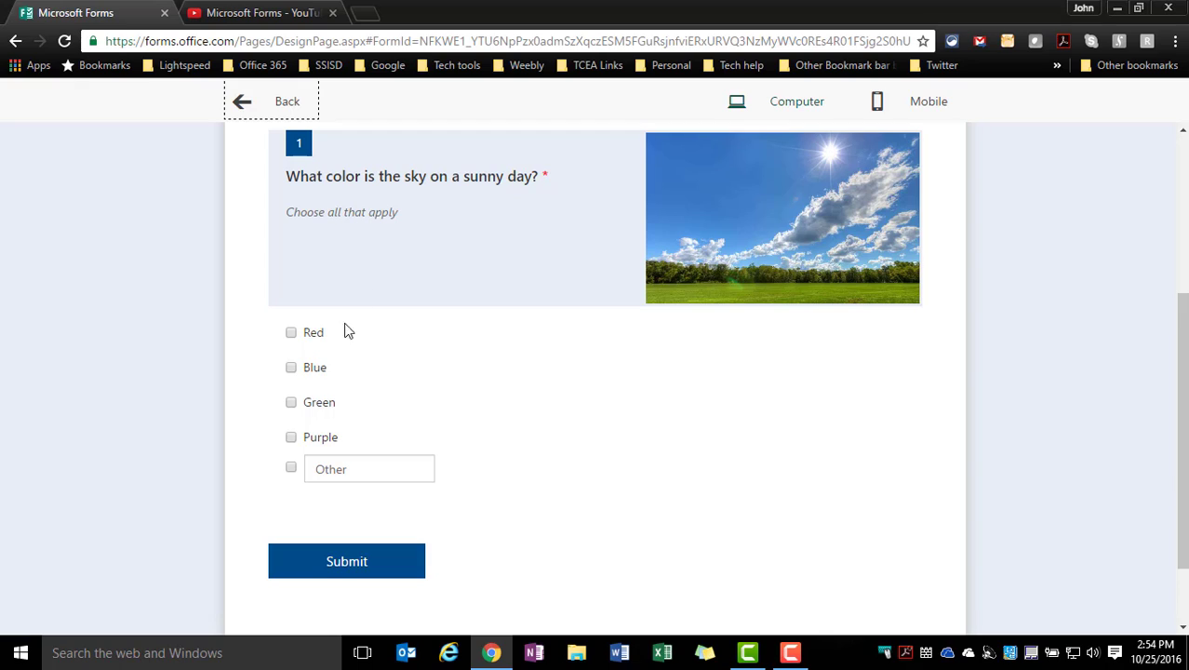
{"action": "left_click", "coordinate": [291, 333]}
{"action": "left_click", "coordinate": [292, 368]}
{"action": "scroll", "coordinate": [343, 475], "scroll_direction": "up", "scroll_amount": 3}
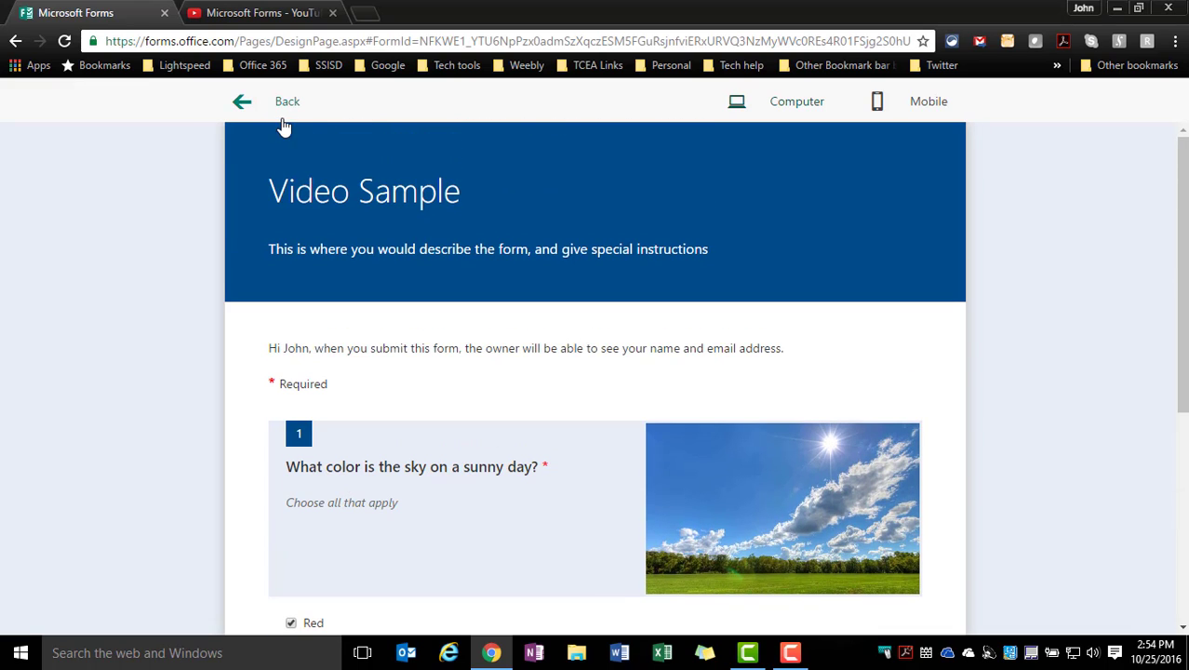